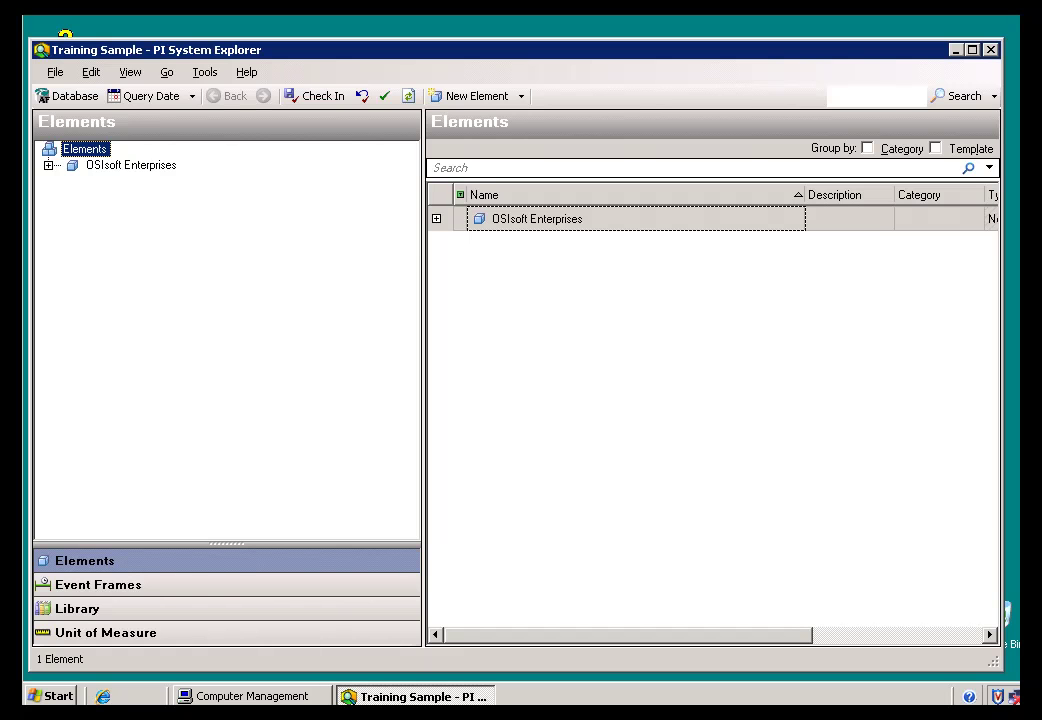
- Check the available AF servers, keep NICKGX280, and close the database list without switching
{"action": "left_click", "coordinate": [76, 96]}
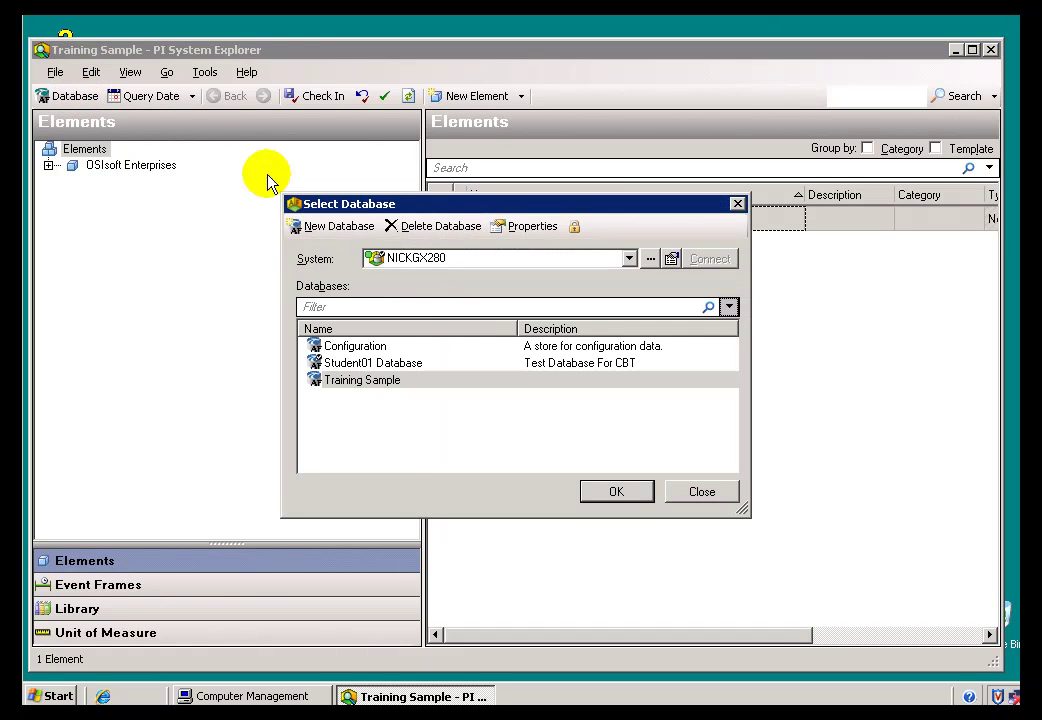
{"action": "left_click", "coordinate": [629, 259]}
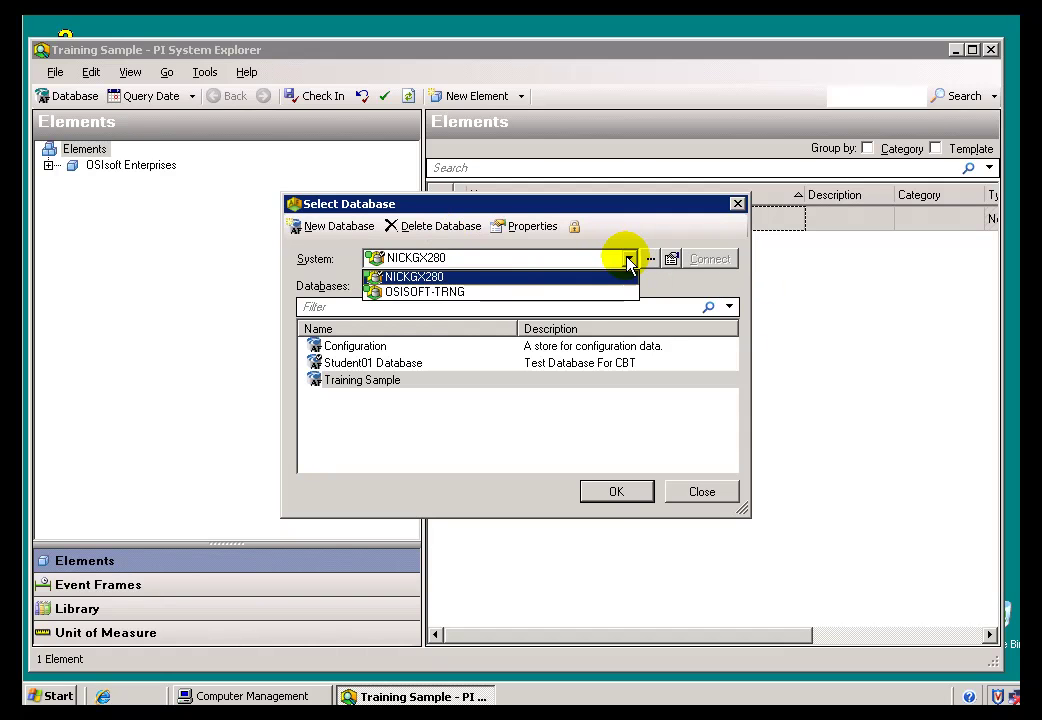
{"action": "left_click", "coordinate": [441, 276]}
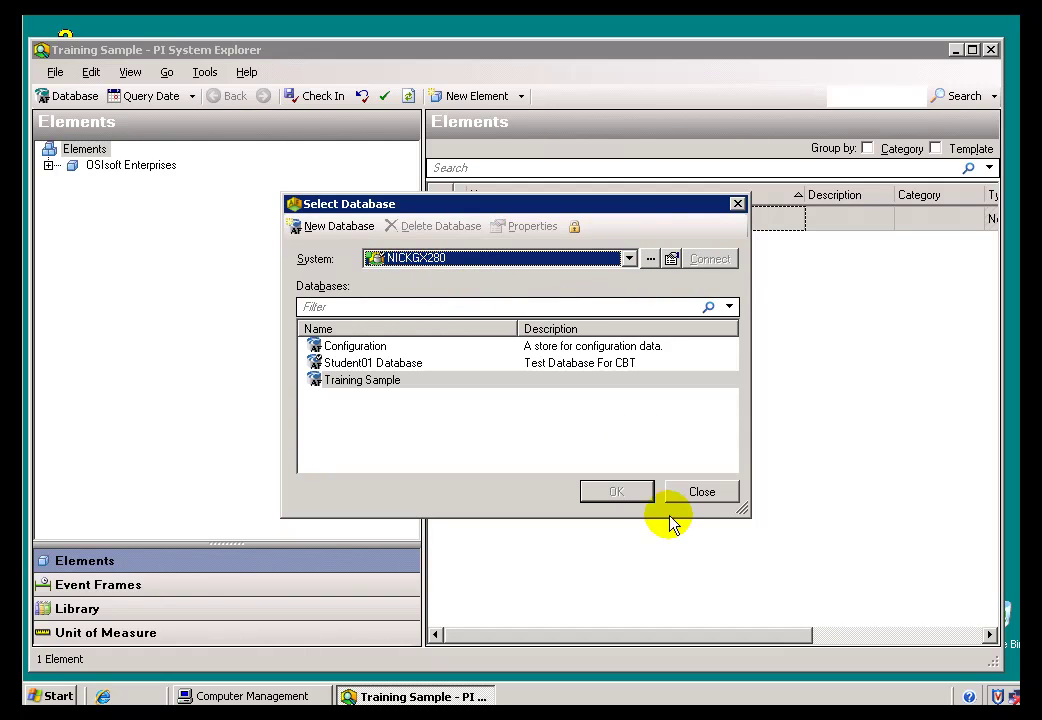
{"action": "left_click", "coordinate": [700, 493]}
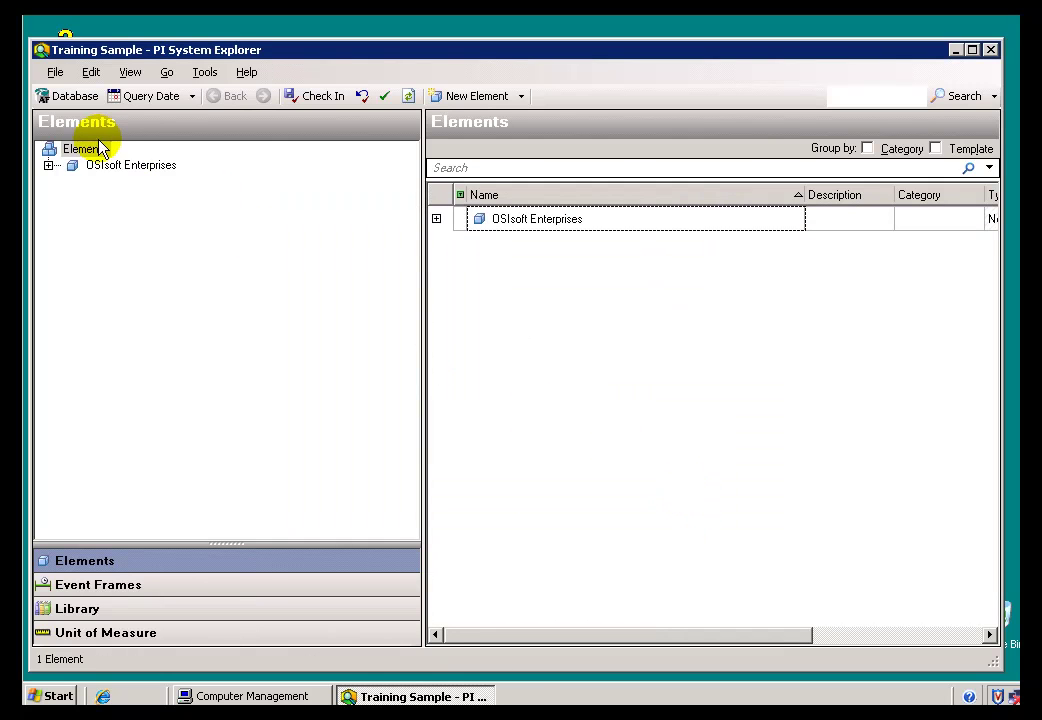
- Switch from Training Sample to Student01 Database, whose Elements tree is empty
{"action": "left_click", "coordinate": [76, 100]}
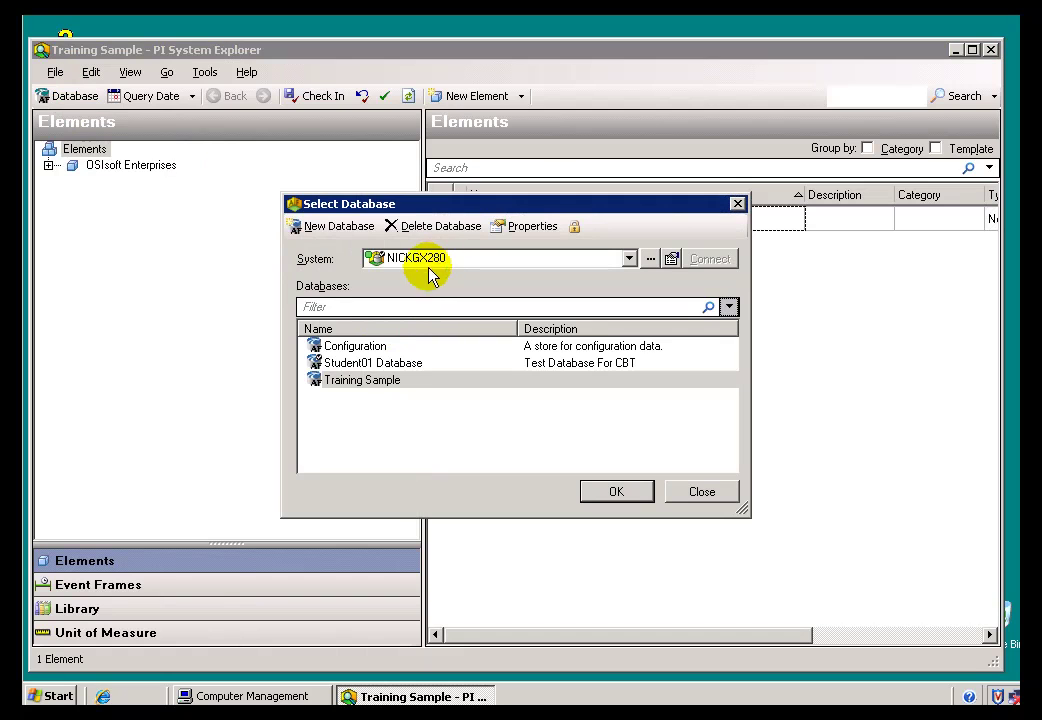
{"action": "left_click", "coordinate": [338, 365]}
{"action": "left_click", "coordinate": [340, 382]}
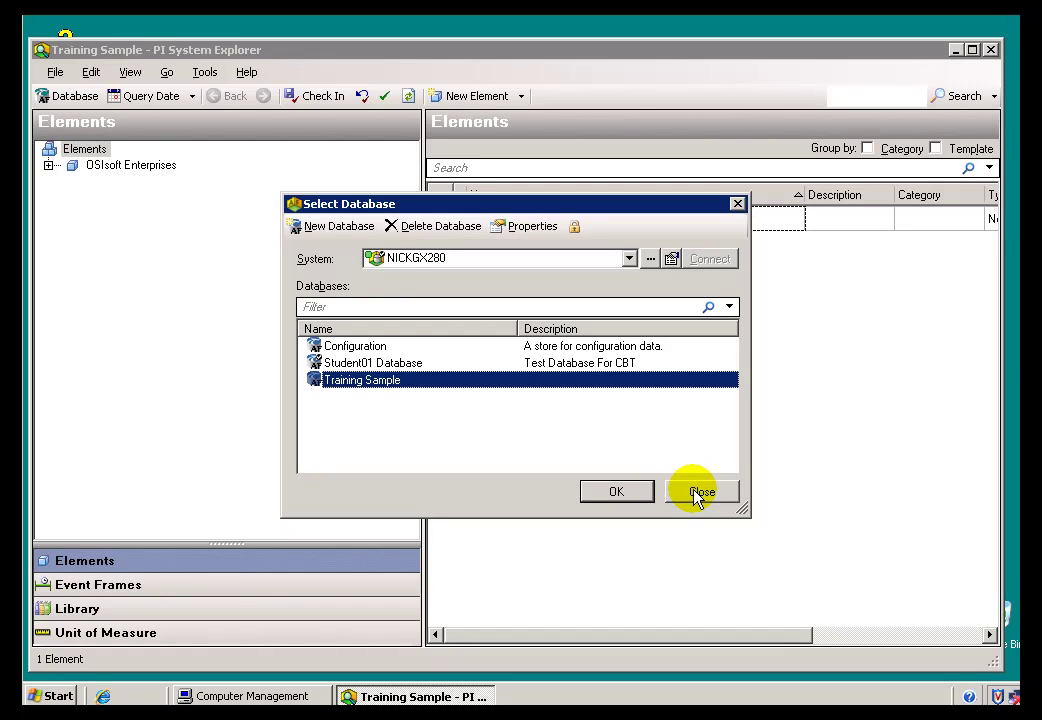
{"action": "left_click", "coordinate": [336, 364]}
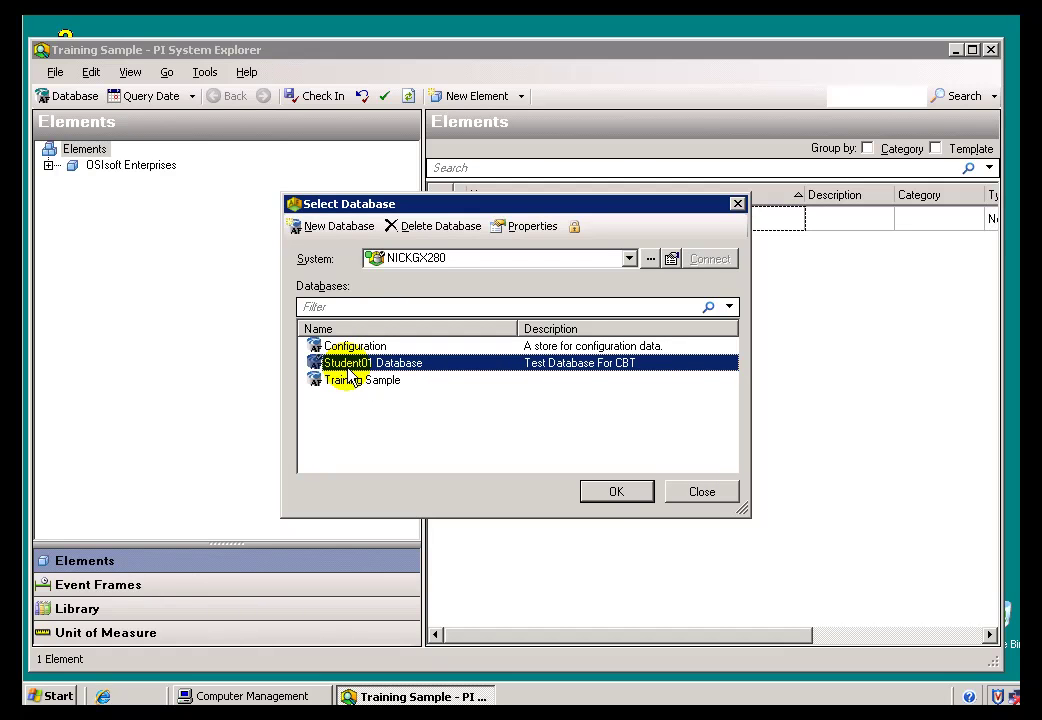
{"action": "left_click", "coordinate": [350, 383]}
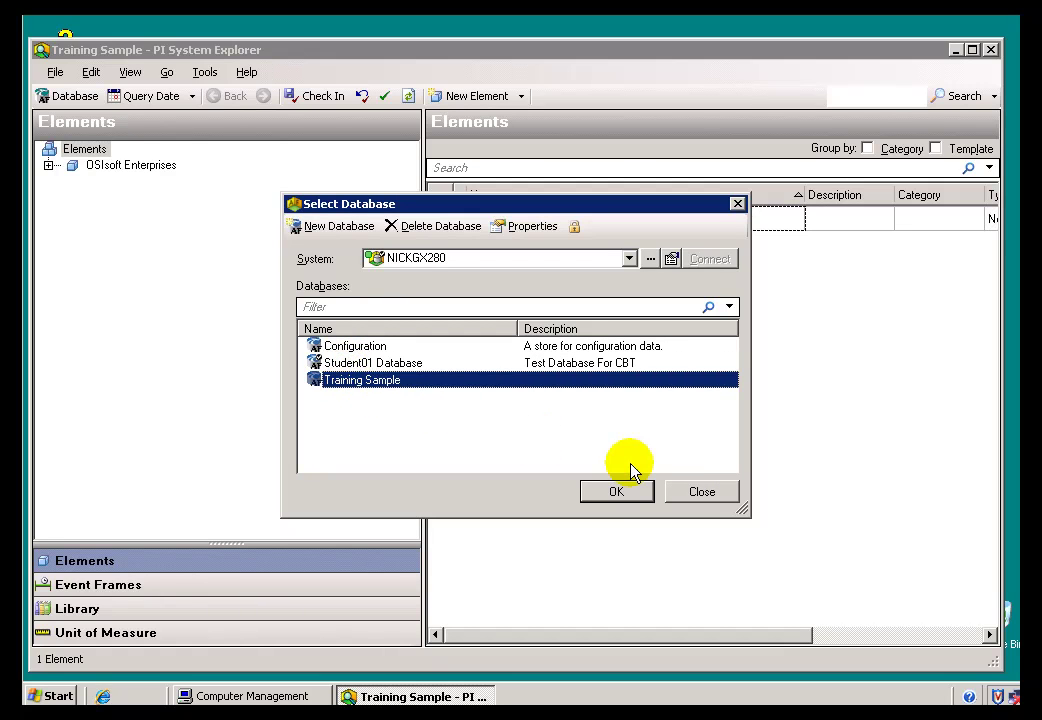
{"action": "left_click", "coordinate": [340, 362]}
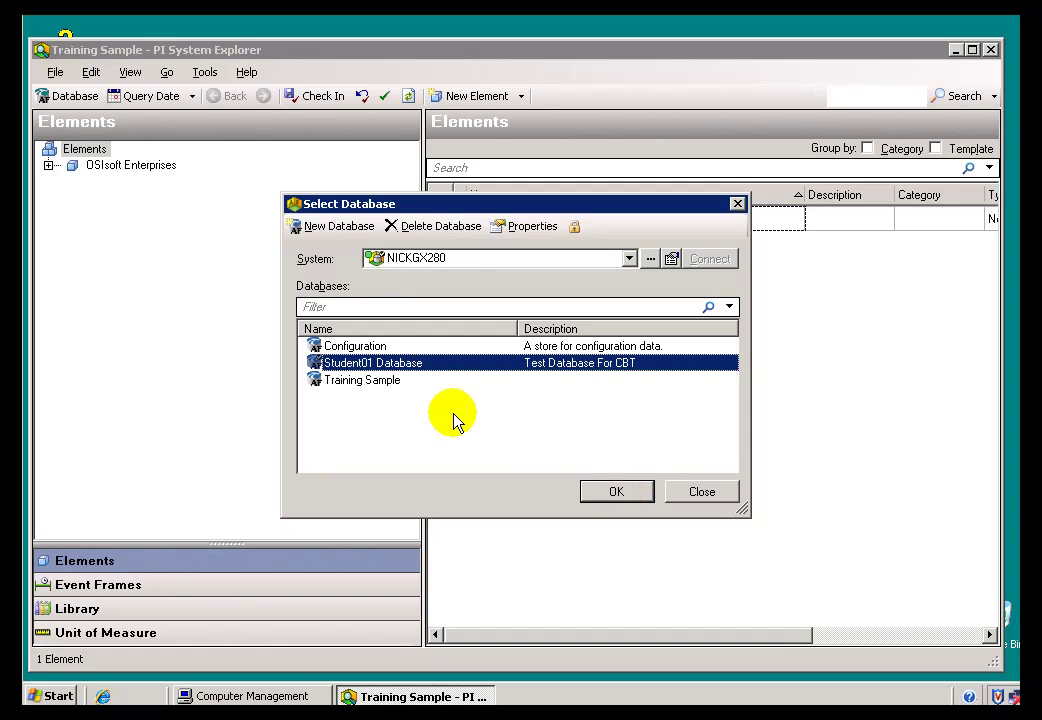
{"action": "left_click", "coordinate": [626, 493]}
- Inspect Student01's library, confirming Templates > Element Templates holds 0 templates
{"action": "left_click", "coordinate": [50, 153]}
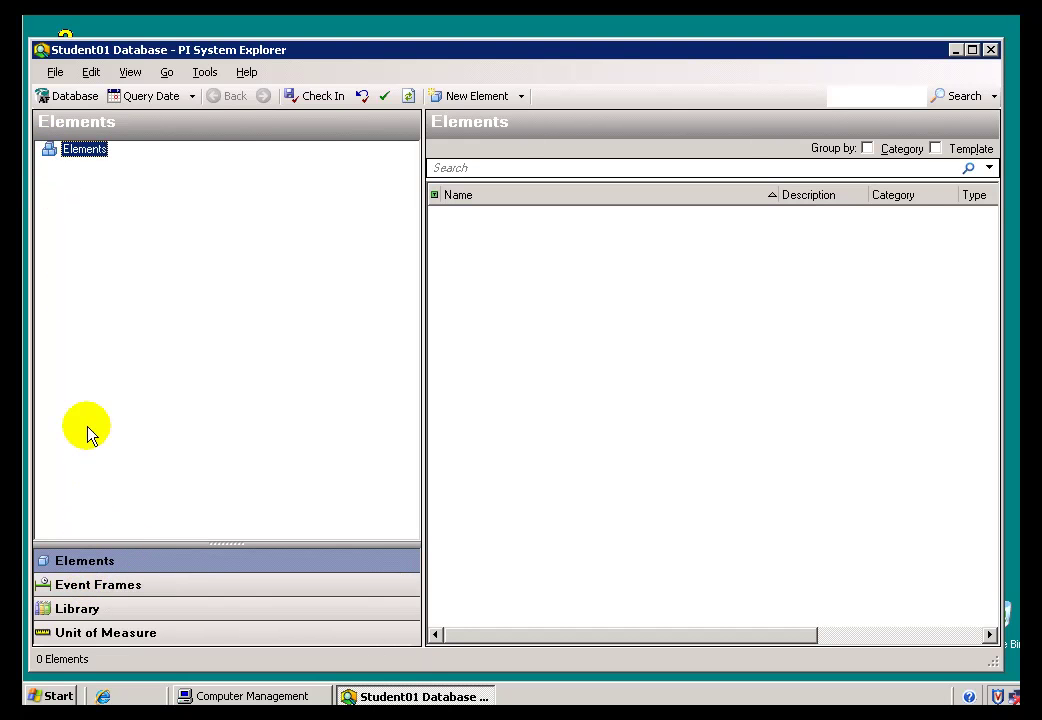
{"action": "left_click", "coordinate": [68, 612]}
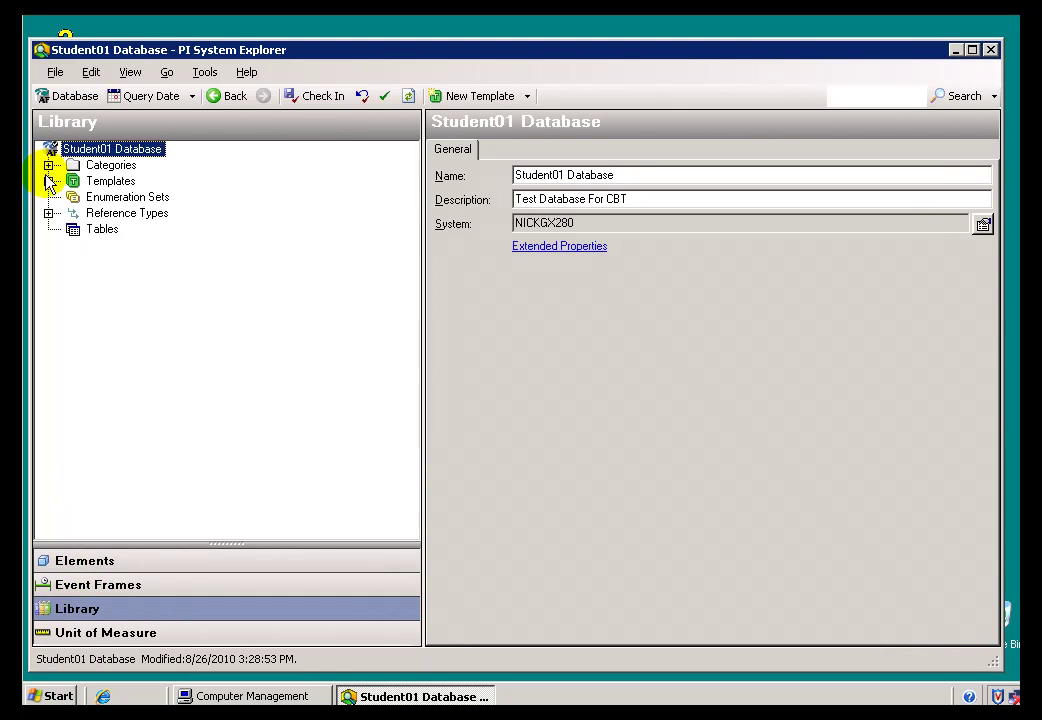
{"action": "left_click", "coordinate": [48, 181]}
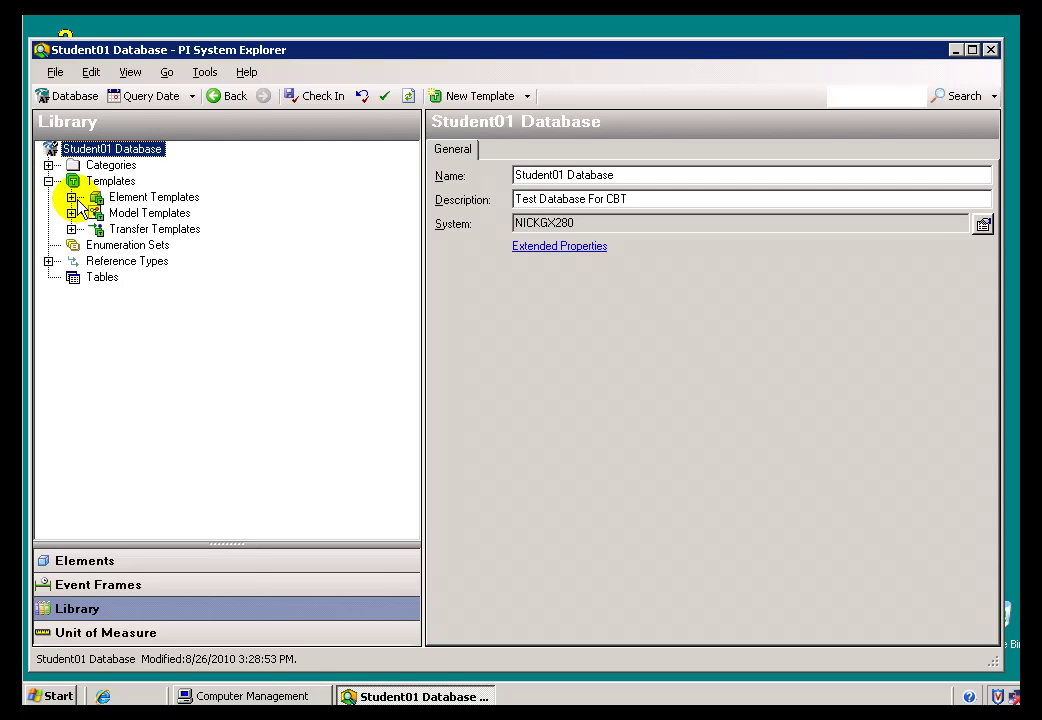
{"action": "left_click", "coordinate": [71, 197]}
{"action": "left_click", "coordinate": [140, 205]}
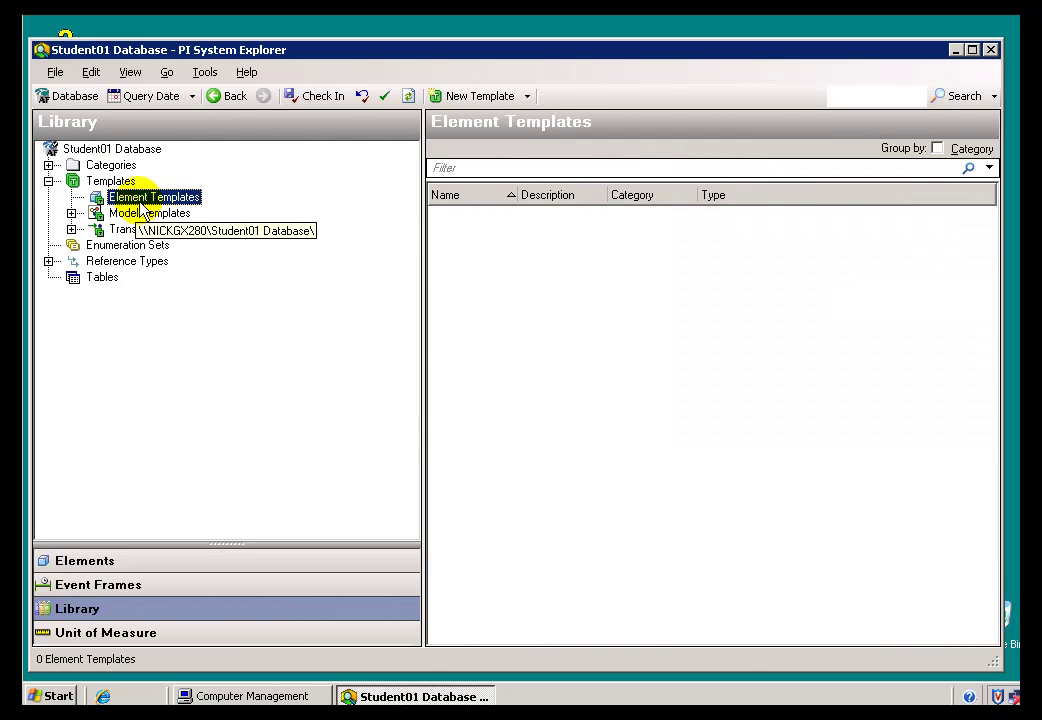
{"action": "left_click", "coordinate": [76, 97]}
- Reopen Training Sample and expand OSIsoft Enterprises > Division > Chemicals Division in Elements
{"action": "left_click", "coordinate": [320, 364]}
{"action": "left_click", "coordinate": [310, 381]}
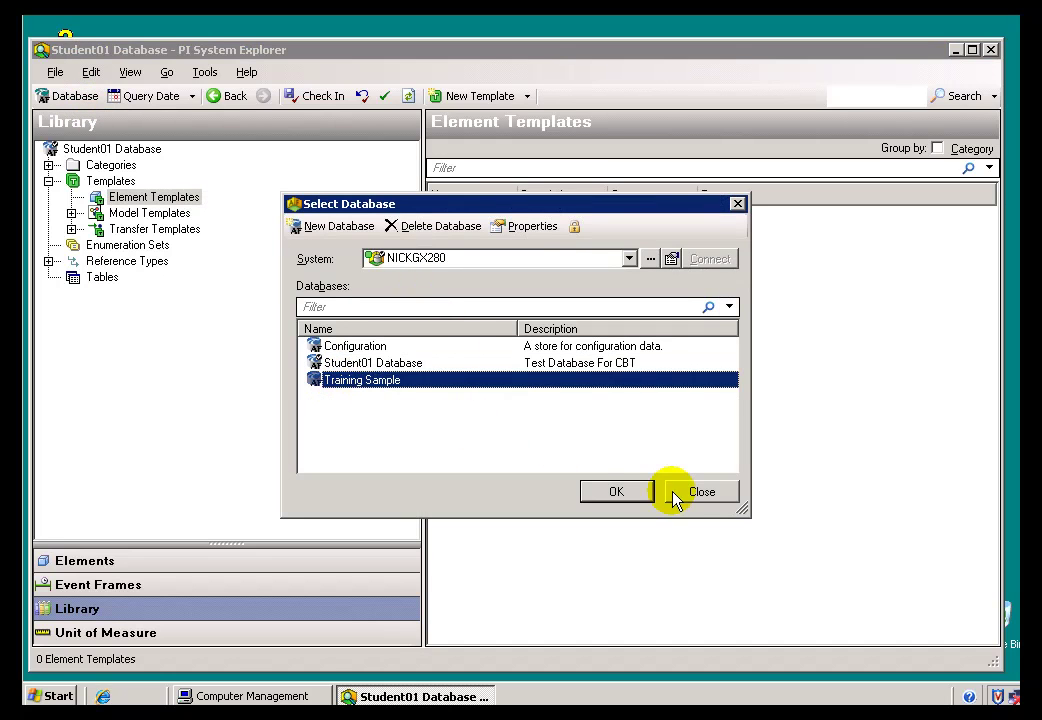
{"action": "left_click", "coordinate": [617, 492]}
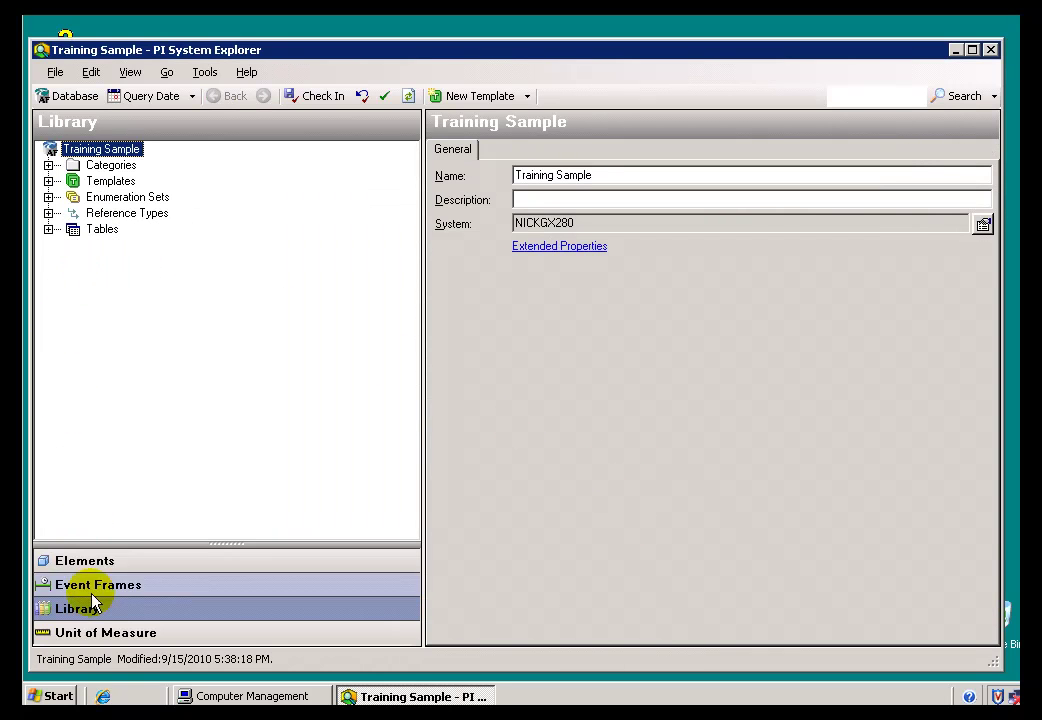
{"action": "left_click", "coordinate": [72, 560]}
{"action": "left_click", "coordinate": [48, 165]}
{"action": "left_click", "coordinate": [71, 181]}
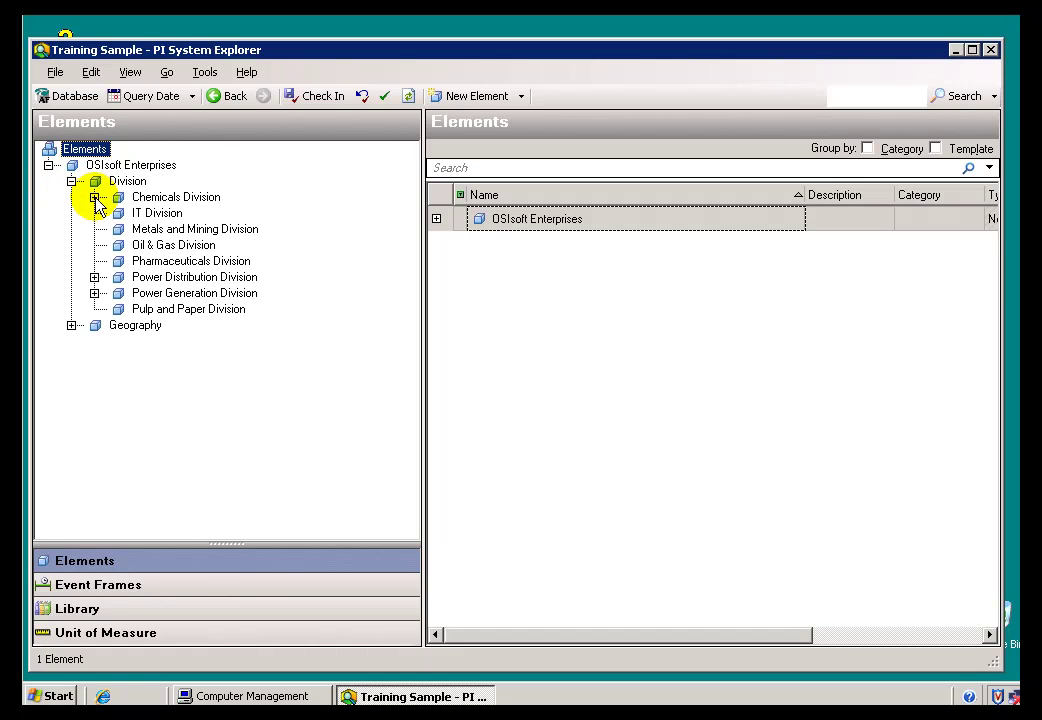
{"action": "left_click", "coordinate": [94, 197]}
- In the Training Sample library, expand then collapse Templates and Element Templates
{"action": "left_click", "coordinate": [72, 610]}
{"action": "left_click", "coordinate": [48, 181]}
{"action": "left_click", "coordinate": [71, 197]}
{"action": "left_click", "coordinate": [71, 197]}
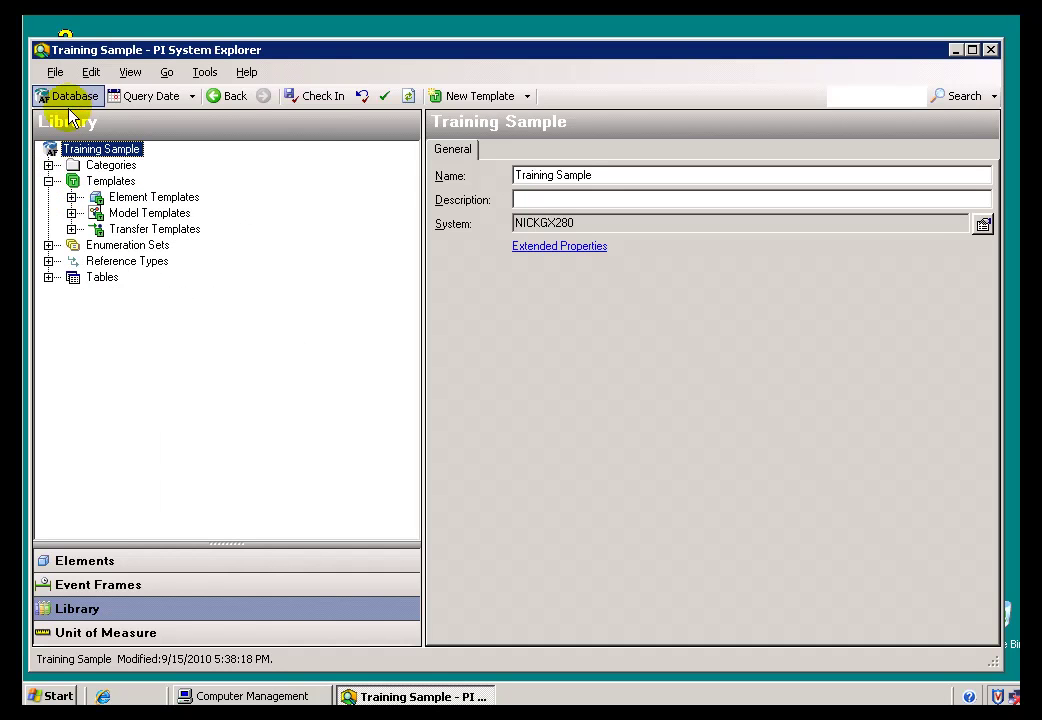
{"action": "left_click", "coordinate": [48, 181]}
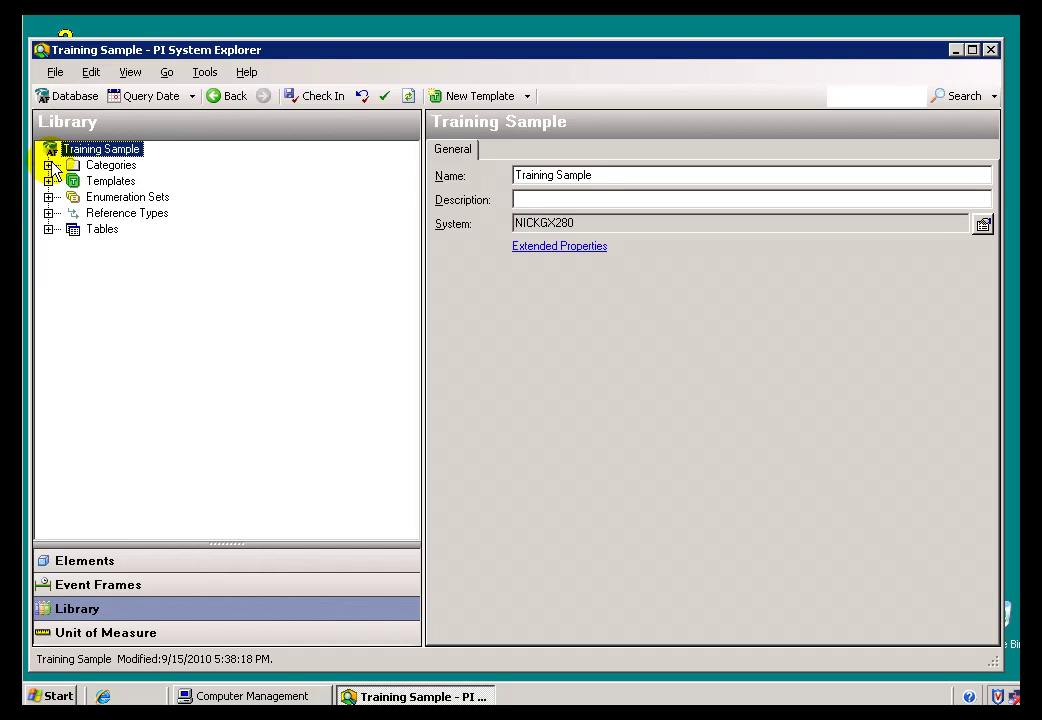
{"action": "left_click", "coordinate": [80, 101]}
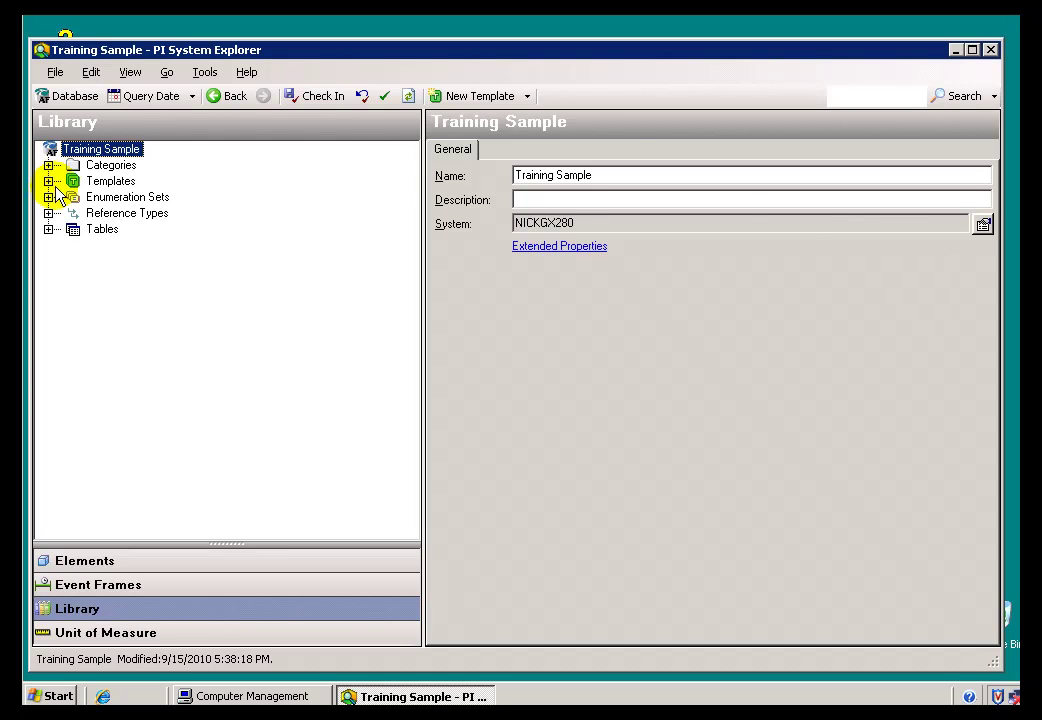
{"action": "left_click", "coordinate": [78, 98]}
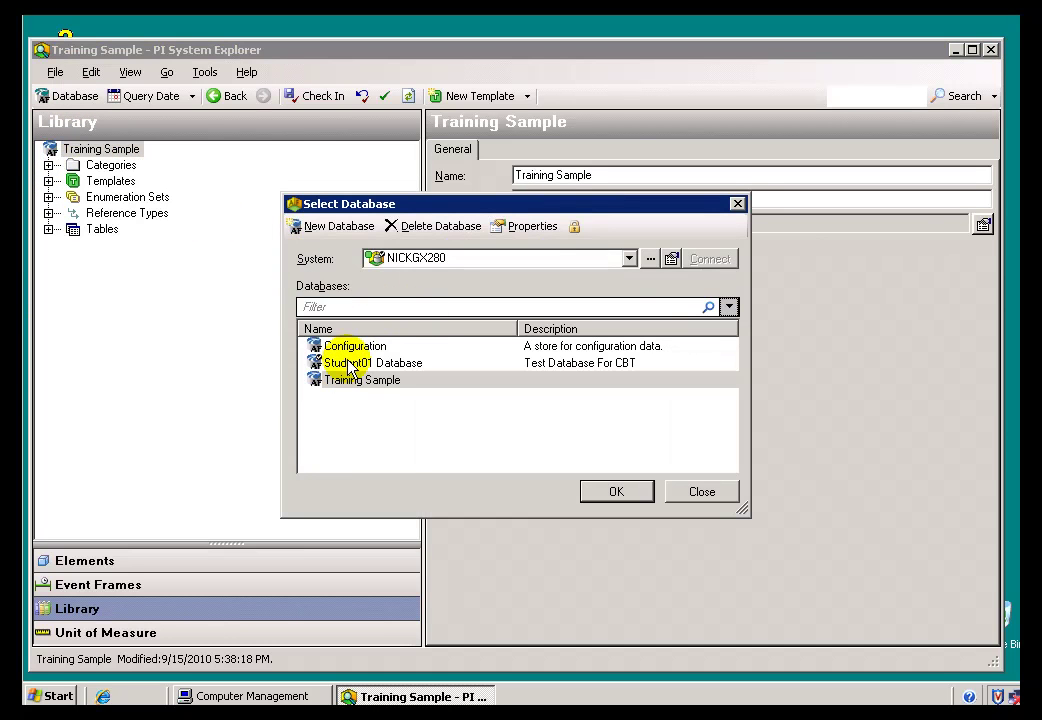
{"action": "left_click", "coordinate": [703, 493]}
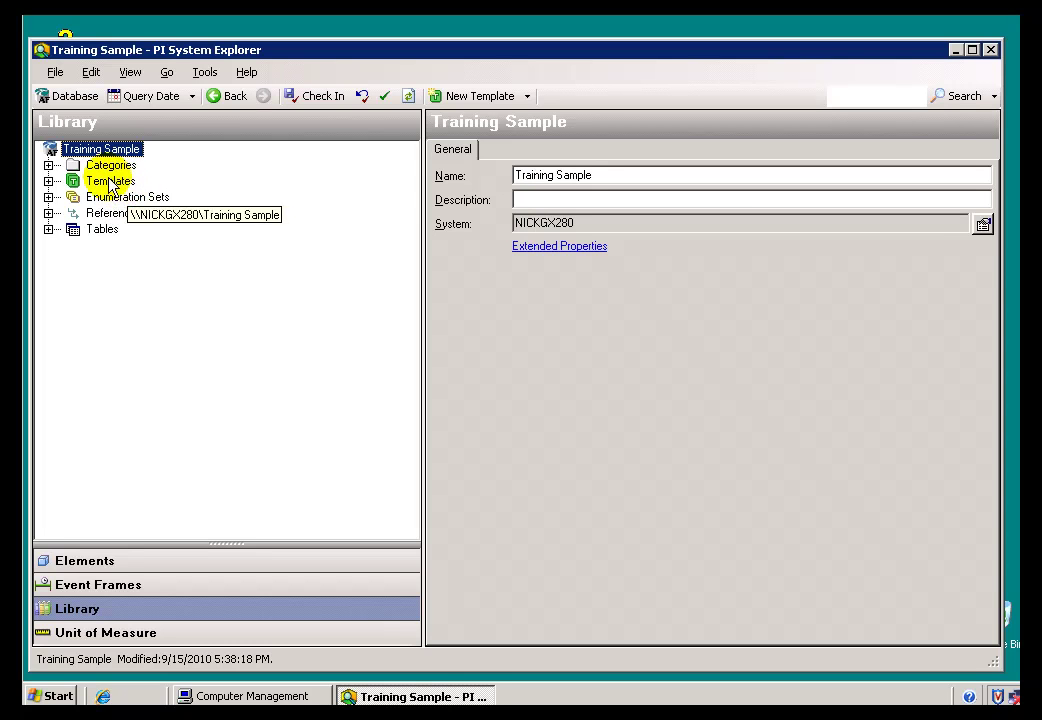
{"action": "left_click", "coordinate": [78, 100]}
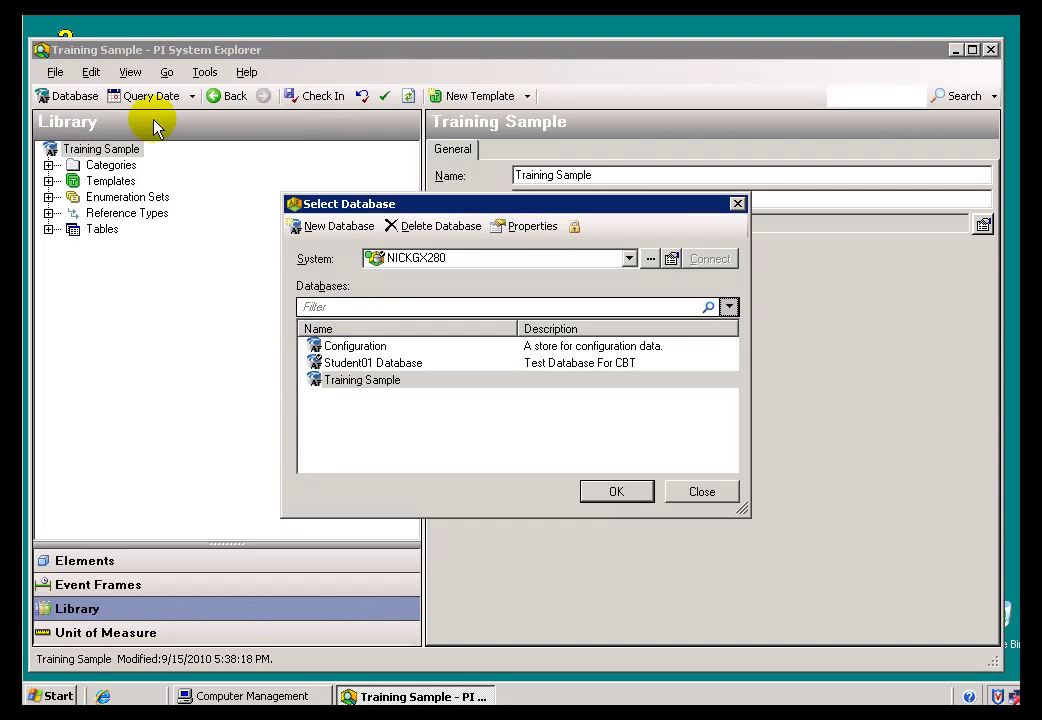
{"action": "left_click", "coordinate": [342, 362]}
{"action": "left_click", "coordinate": [605, 494]}
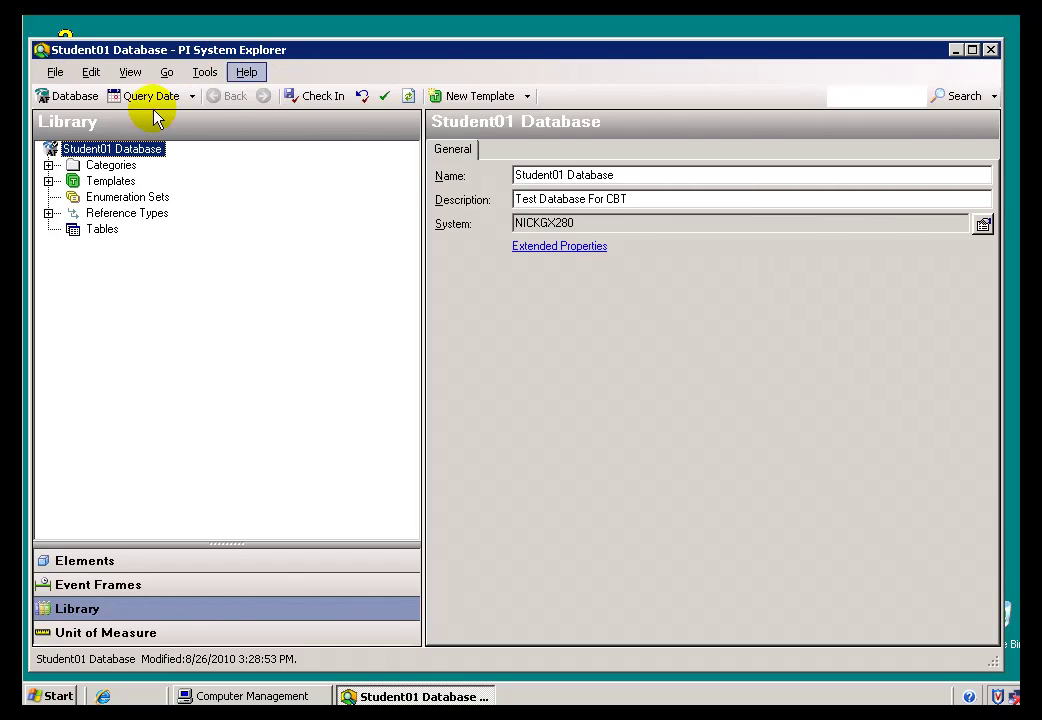
{"action": "left_click", "coordinate": [60, 96]}
{"action": "left_click", "coordinate": [356, 381]}
{"action": "left_click", "coordinate": [594, 493]}
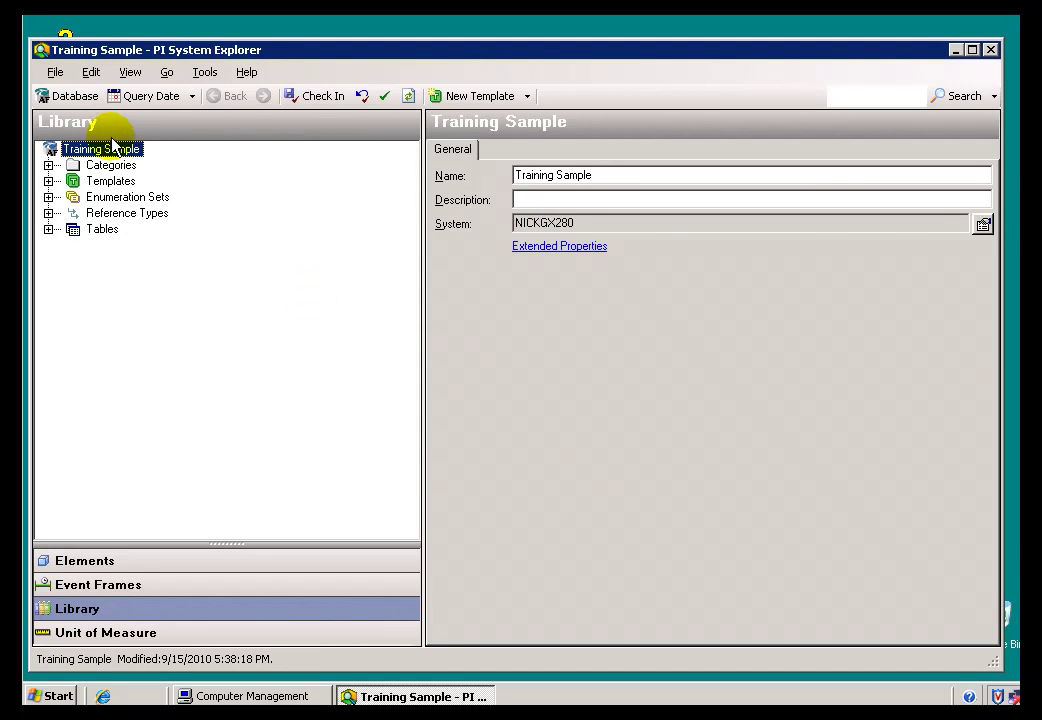
- Switch to the Configuration database and expand OSIsoft > PI SQL to reveal Database Objects
{"action": "left_click", "coordinate": [66, 97]}
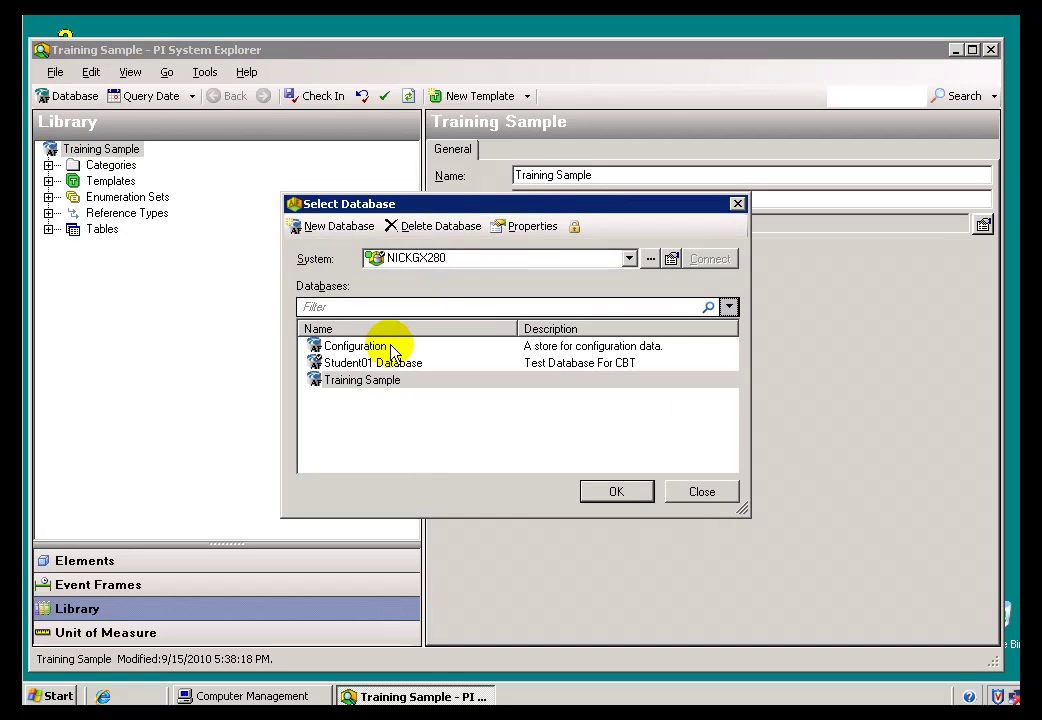
{"action": "left_click", "coordinate": [345, 347]}
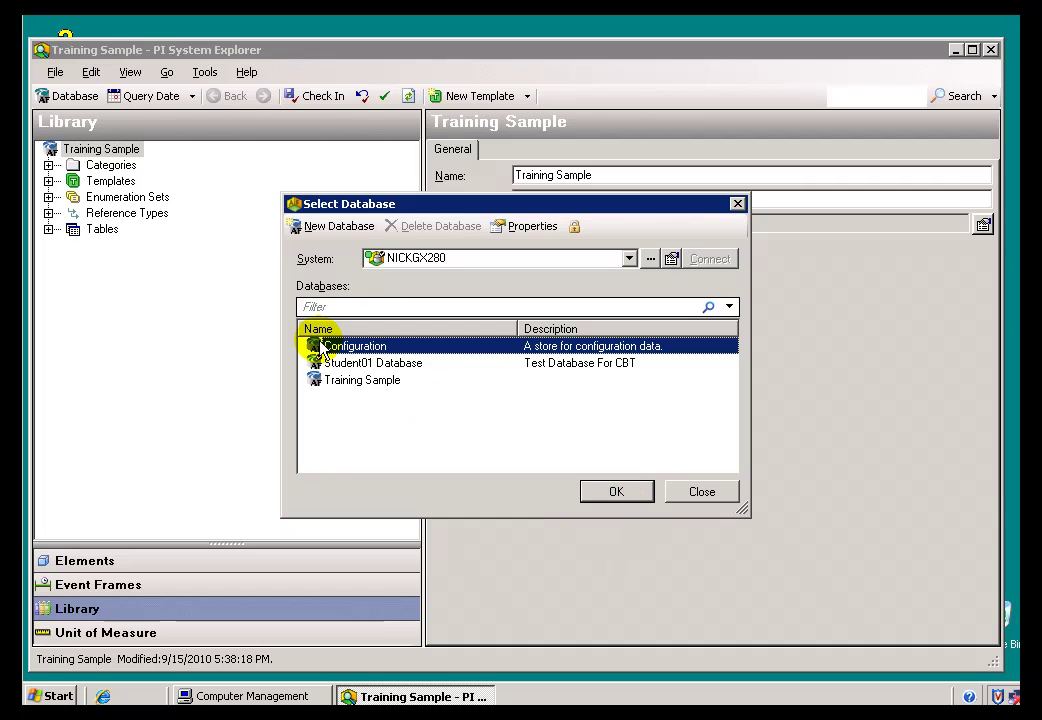
{"action": "left_click", "coordinate": [607, 493]}
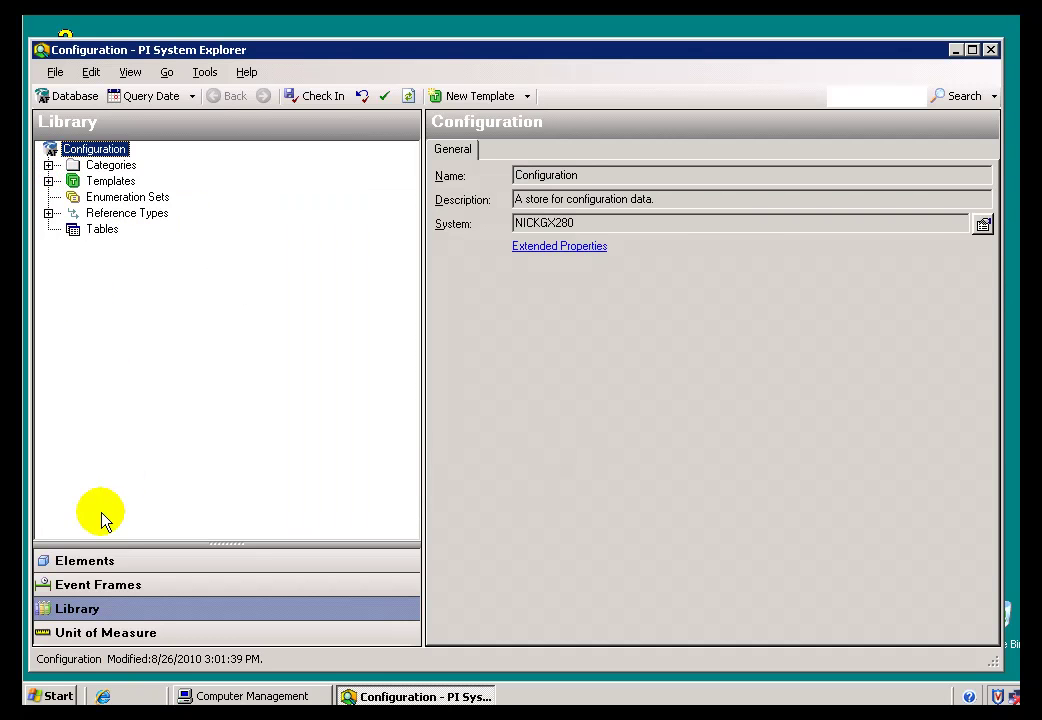
{"action": "left_click", "coordinate": [99, 560]}
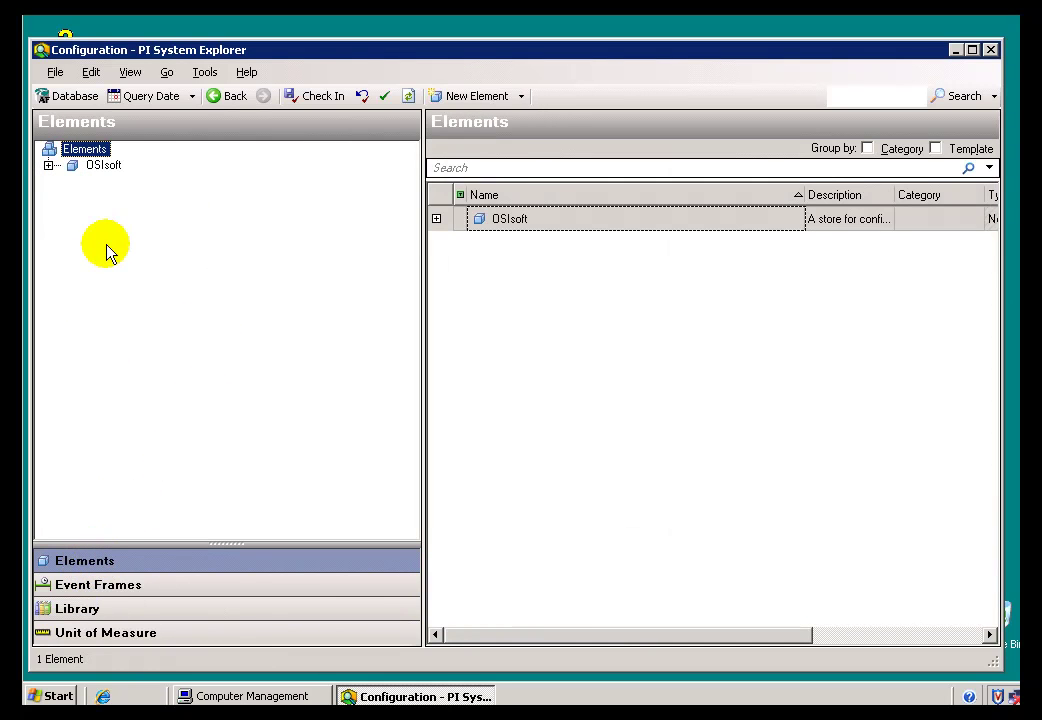
{"action": "left_click", "coordinate": [48, 166]}
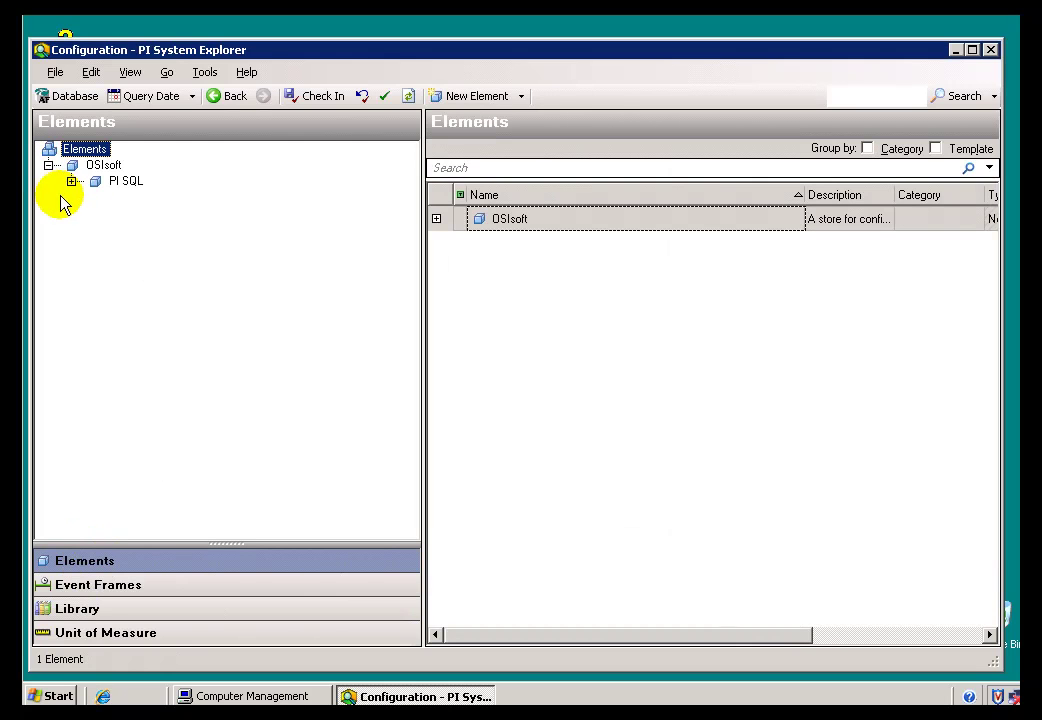
{"action": "left_click", "coordinate": [71, 182]}
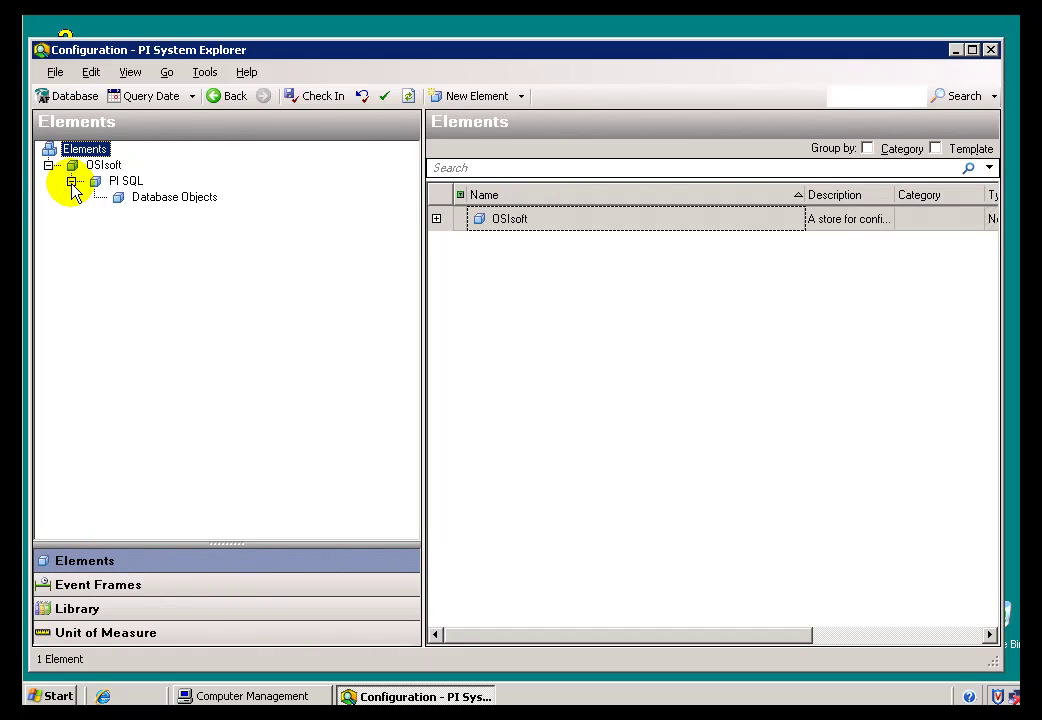
- Replace Configuration with the Training Sample database, showing its OSIsoft Enterprises element
{"action": "left_click", "coordinate": [75, 97]}
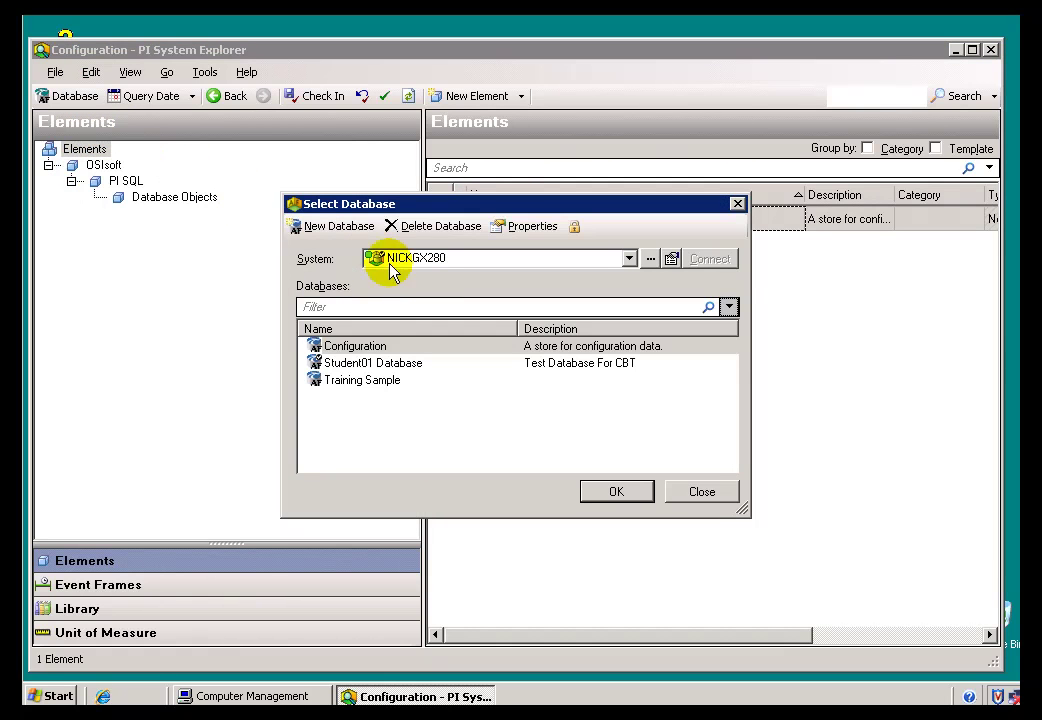
{"action": "left_click", "coordinate": [358, 380]}
{"action": "left_click", "coordinate": [616, 492]}
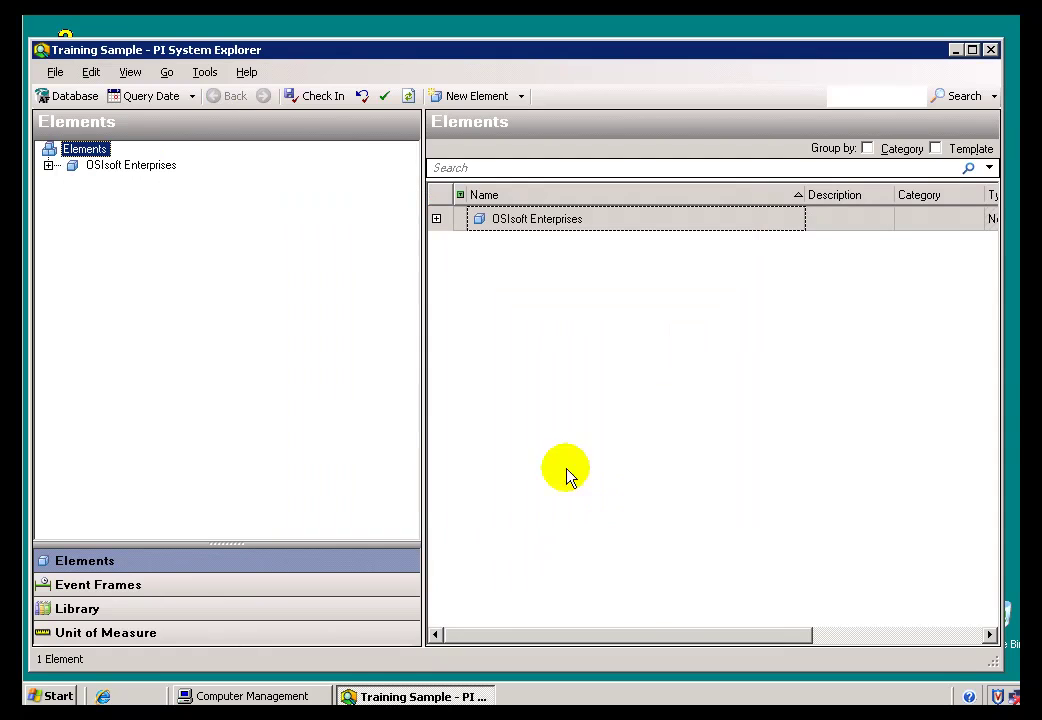